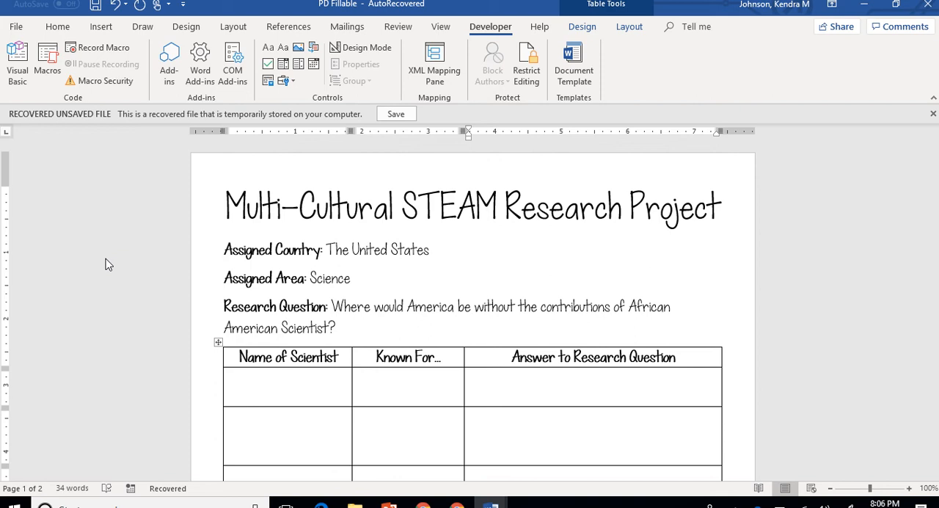
- Check that Developer is enabled among the main tabs in the ribbon customization options
{"action": "left_click", "coordinate": [492, 33]}
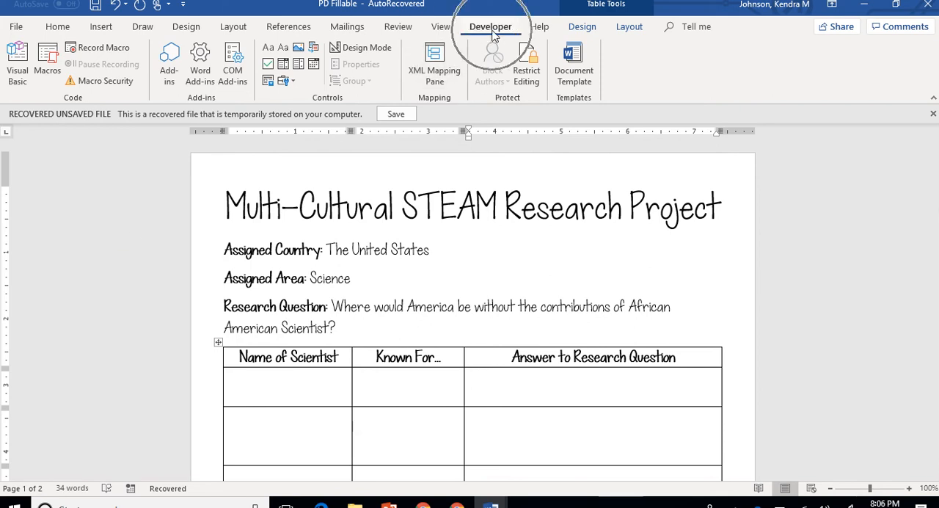
{"action": "left_click", "coordinate": [492, 33]}
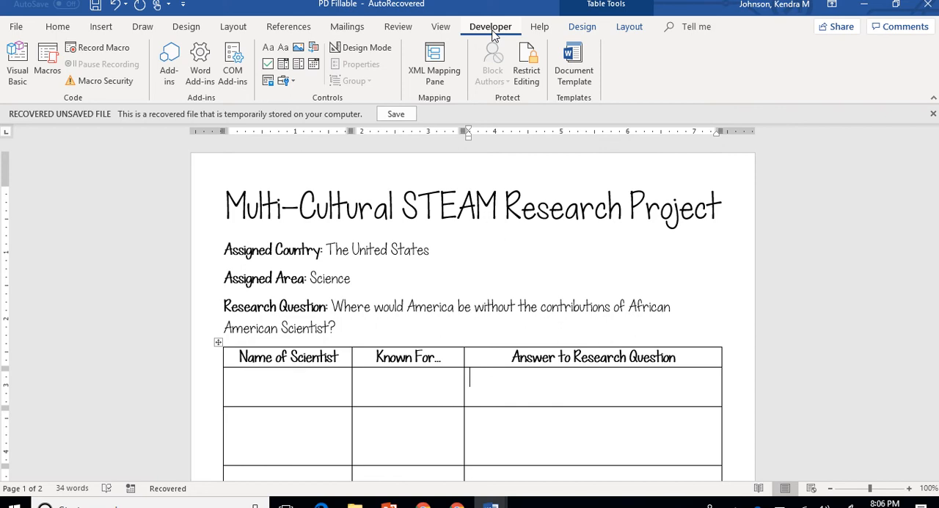
{"action": "left_click", "coordinate": [21, 33]}
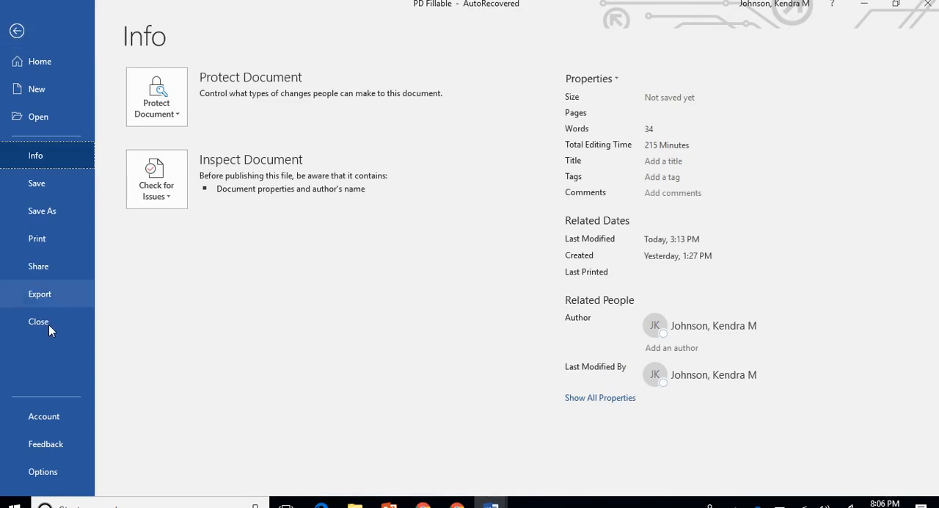
{"action": "left_click", "coordinate": [52, 475]}
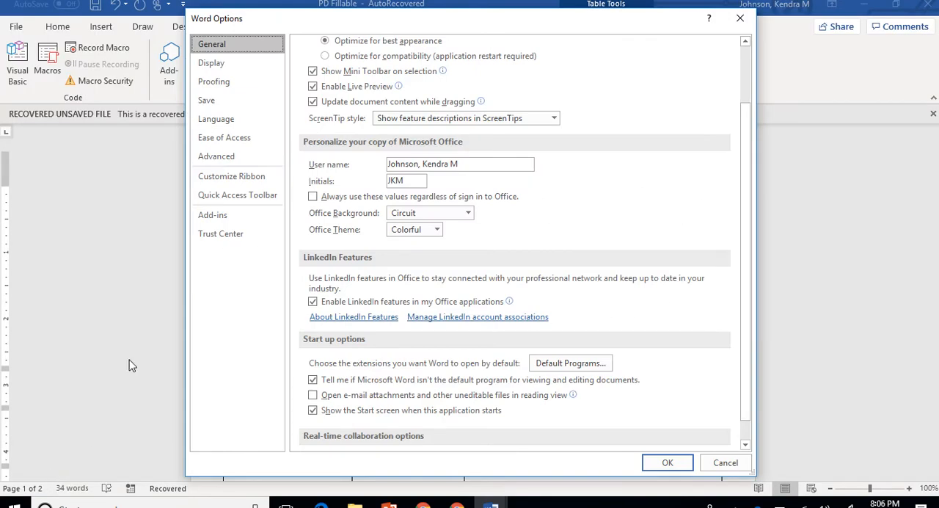
{"action": "left_click", "coordinate": [242, 181]}
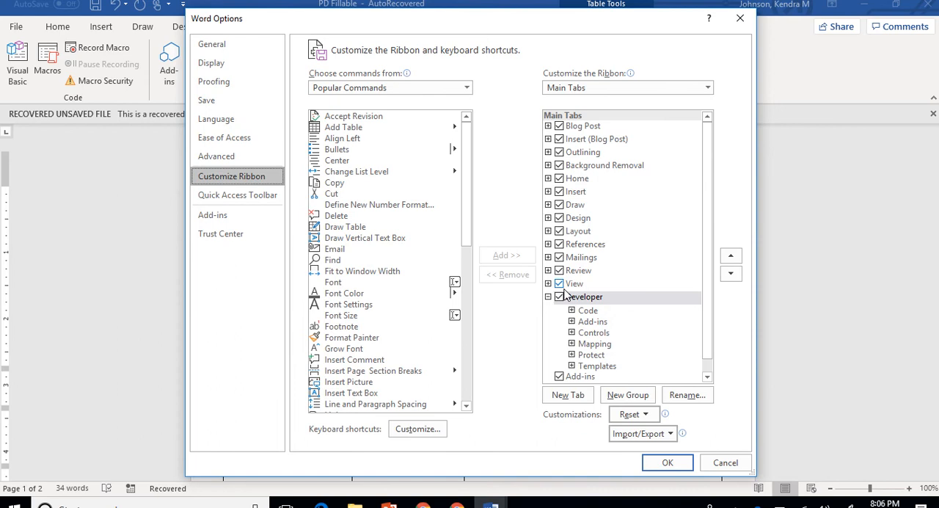
{"action": "left_click", "coordinate": [667, 464]}
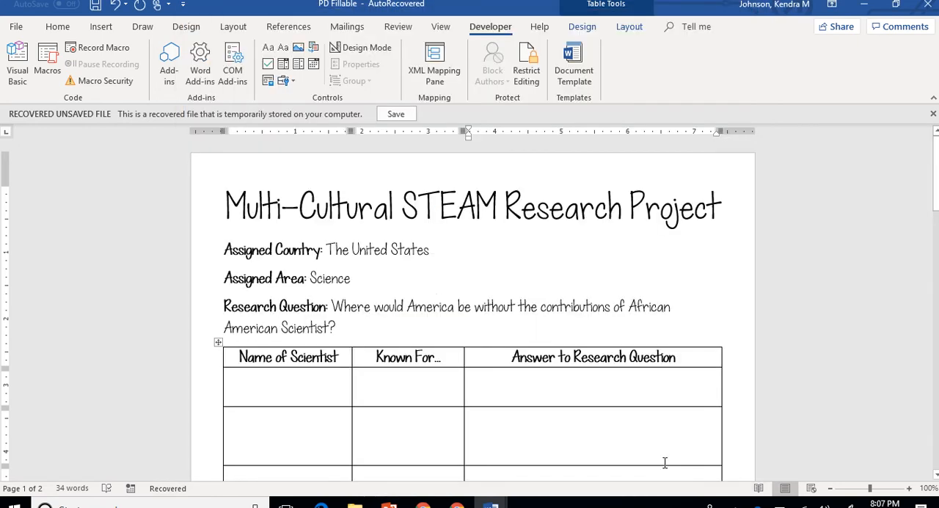
- Insert a rich text content control in the first empty cell under Name of Scientist
{"action": "left_click", "coordinate": [494, 32]}
{"action": "left_click", "coordinate": [256, 379]}
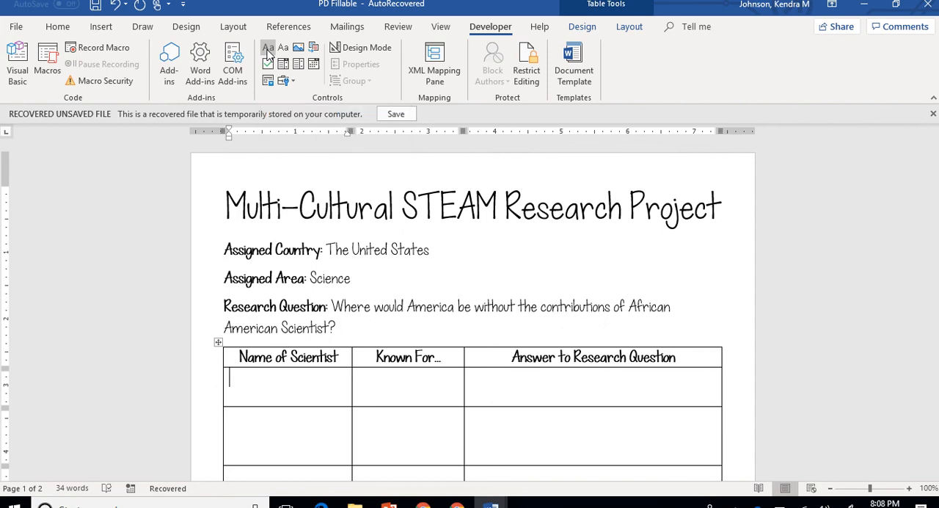
{"action": "key", "text": "ctrl"}
{"action": "key", "text": "ctrl"}
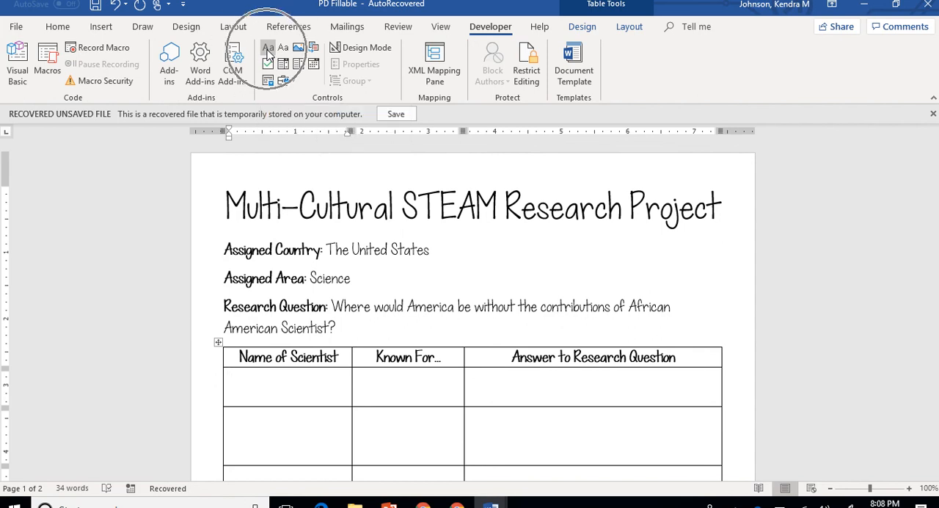
{"action": "left_click", "coordinate": [267, 50]}
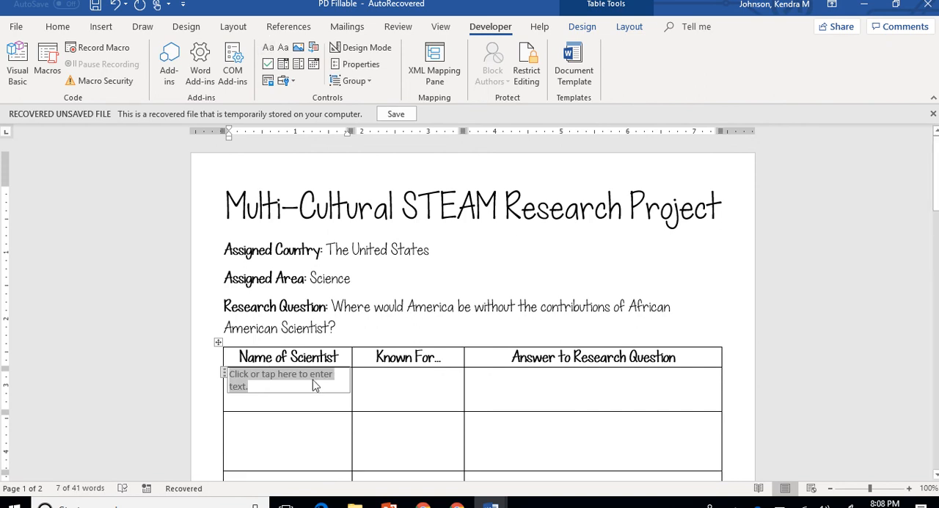
- Insert rich text content controls in the first empty cells under Known For and Answer to Research Question
{"action": "left_click", "coordinate": [368, 381]}
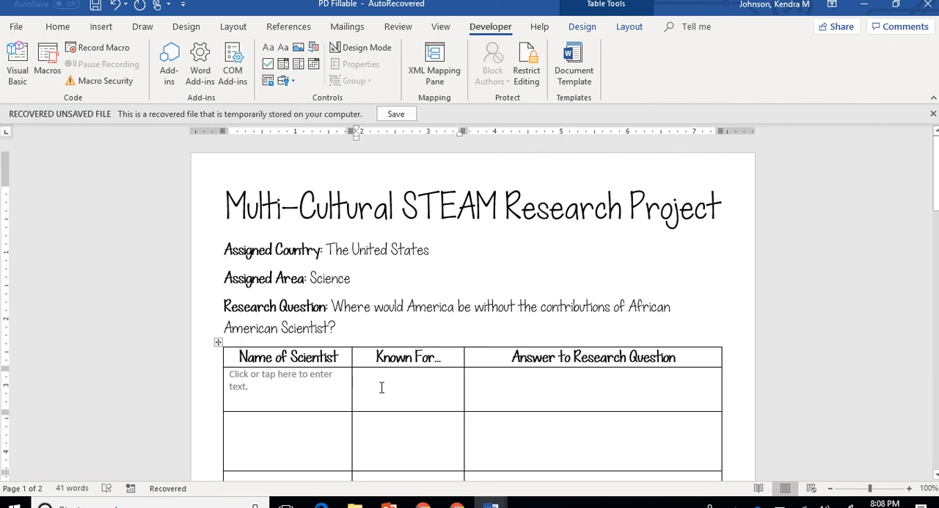
{"action": "left_click", "coordinate": [381, 388]}
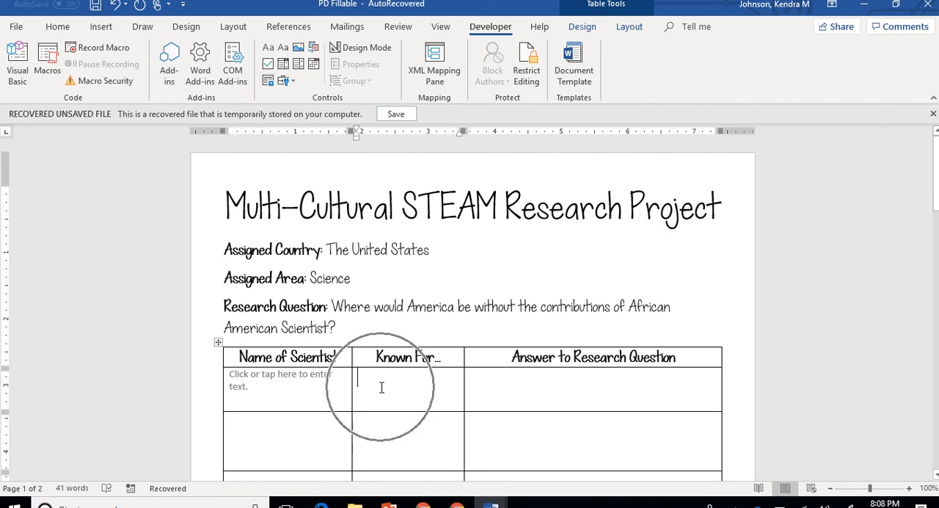
{"action": "left_click", "coordinate": [381, 387]}
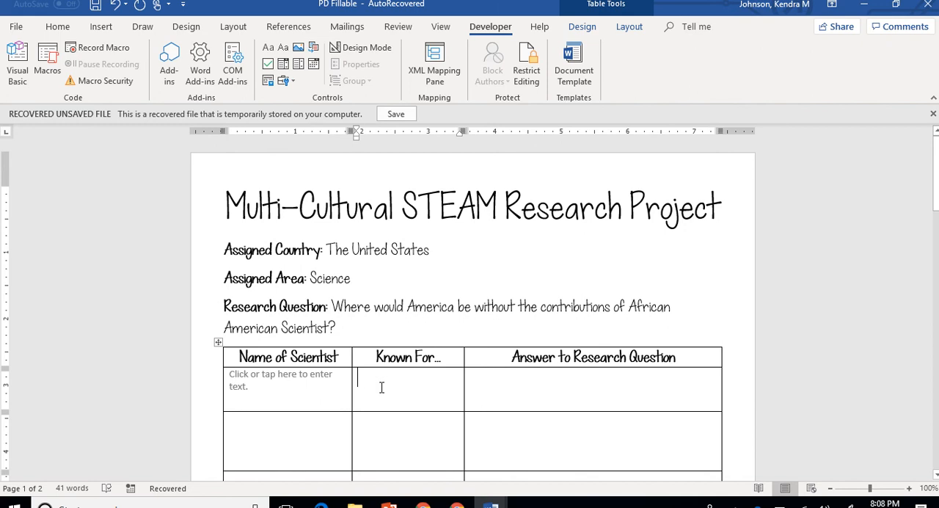
{"action": "left_click", "coordinate": [265, 53]}
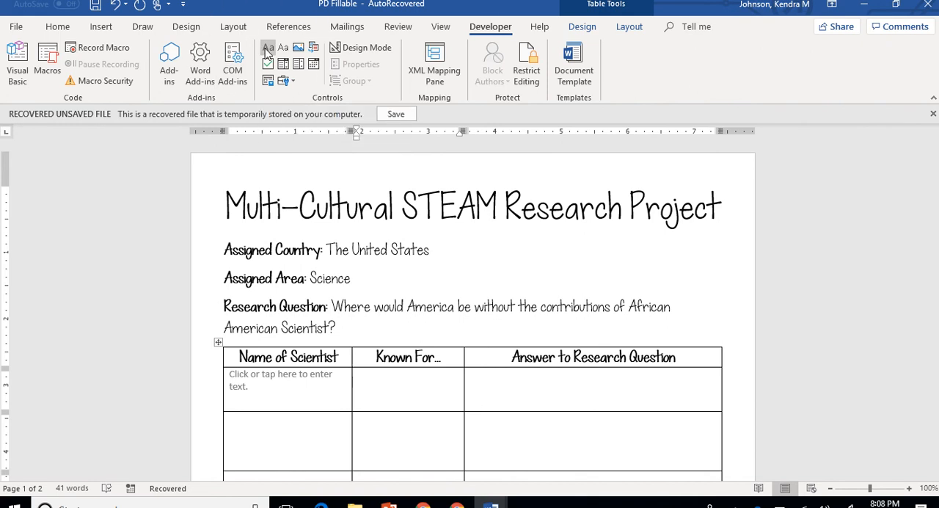
{"action": "left_click", "coordinate": [518, 381]}
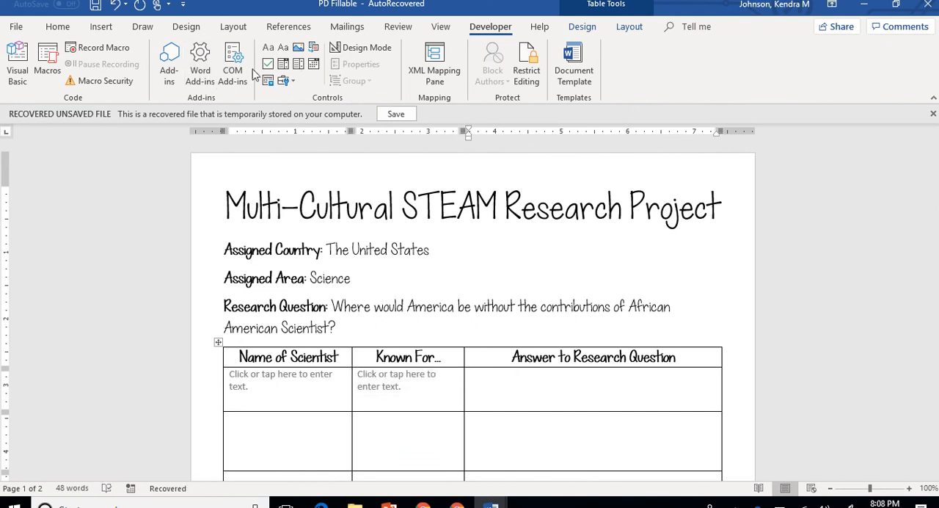
{"action": "left_click", "coordinate": [269, 49]}
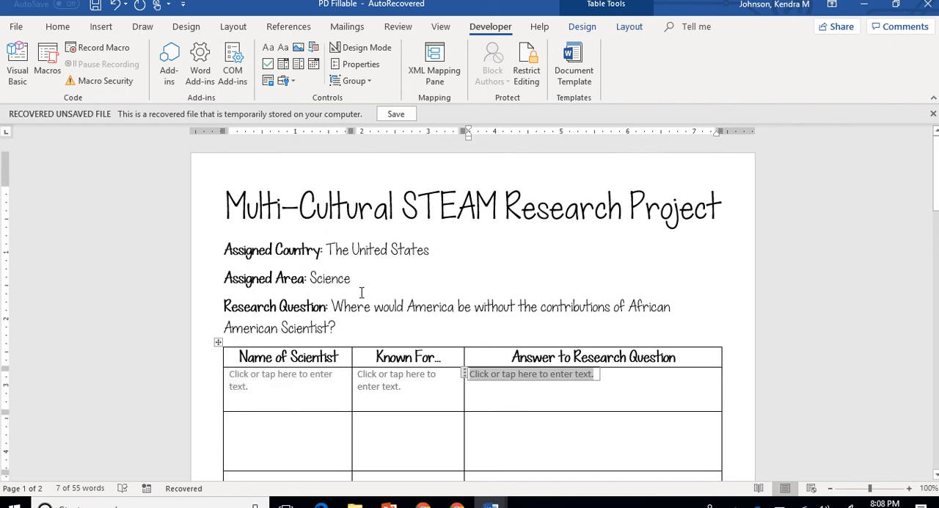
- Test whether the Assigned Country line can be edited by adding the stray letters "jghdgsgsg" inside "The" and deleting them
{"action": "left_click", "coordinate": [342, 254]}
{"action": "type", "text": "jghdgsgsg"}
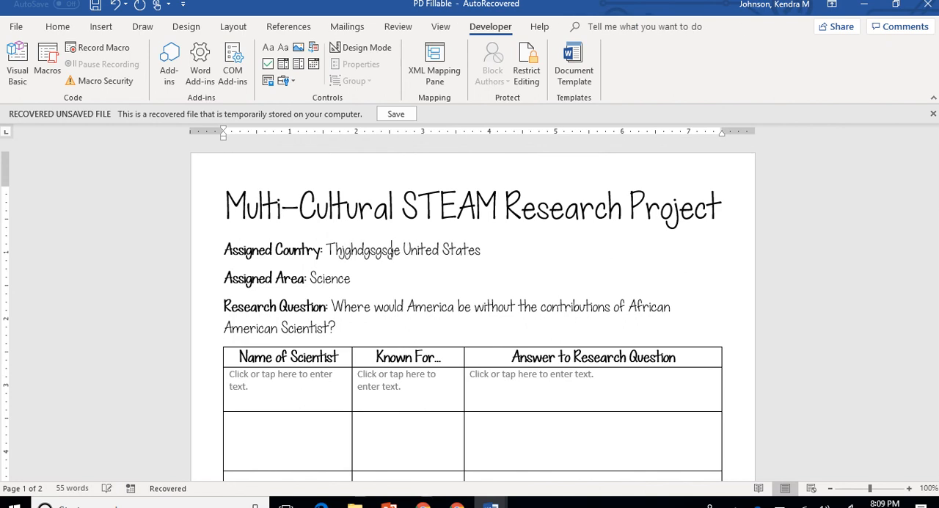
{"action": "key", "text": "BackSpace"}
{"action": "key", "text": "BackSpace"}
{"action": "key", "text": "BackSpace"}
{"action": "key", "text": "BackSpace"}
{"action": "key", "text": "BackSpace"}
{"action": "key", "text": "BackSpace"}
{"action": "key", "text": "BackSpace"}
{"action": "key", "text": "BackSpace"}
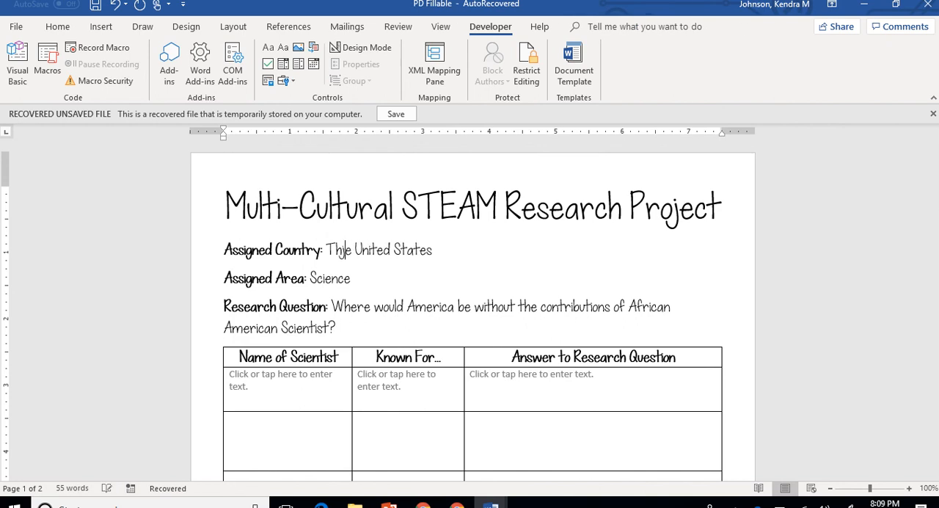
{"action": "key", "text": "BackSpace"}
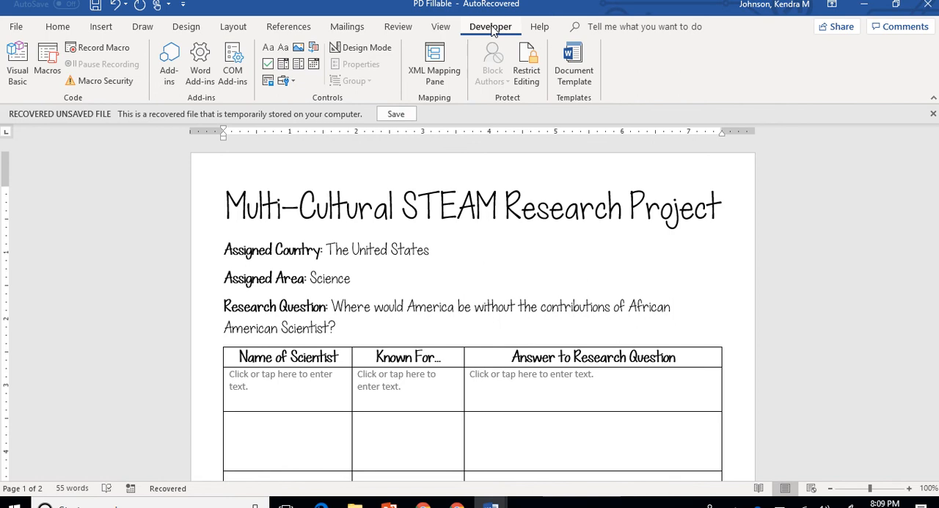
- Limit formatting to a selection of styles, allow only filling in forms, and start enforcing the protection without a password
{"action": "left_click", "coordinate": [534, 87]}
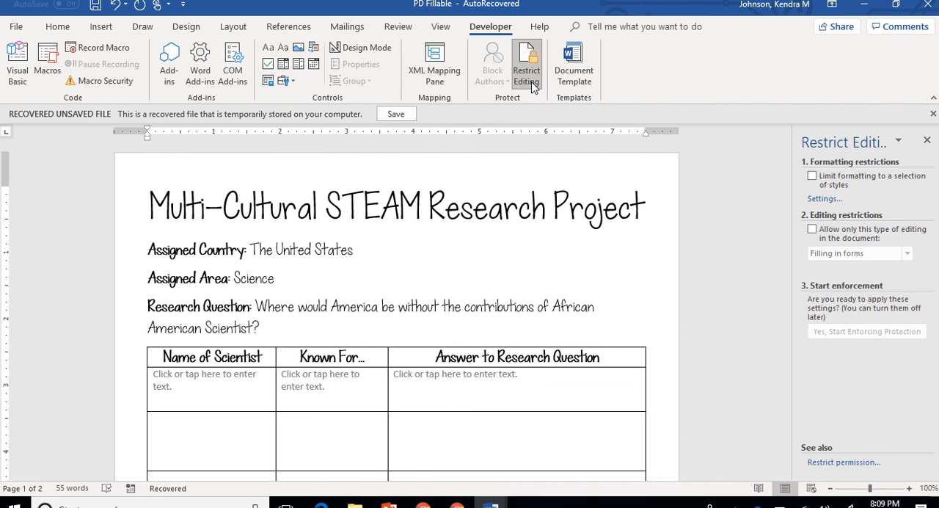
{"action": "left_click", "coordinate": [812, 178]}
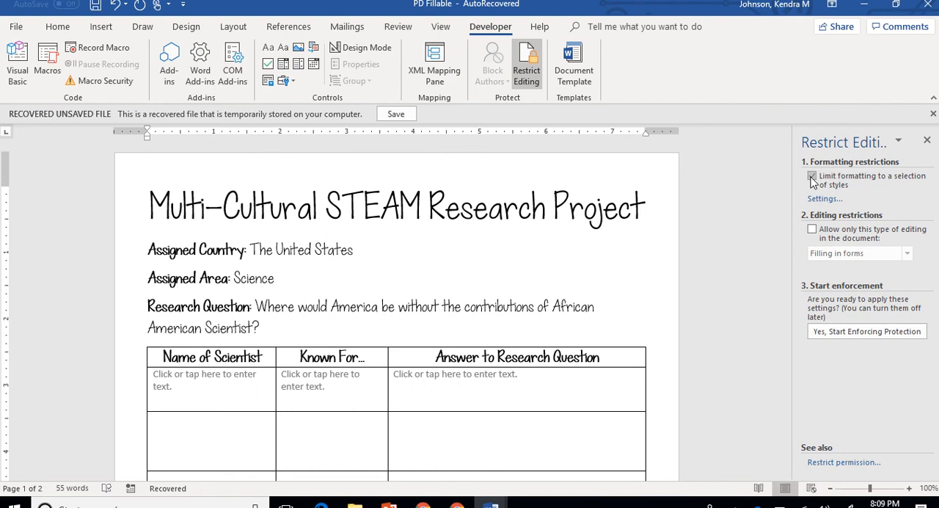
{"action": "left_click", "coordinate": [812, 230]}
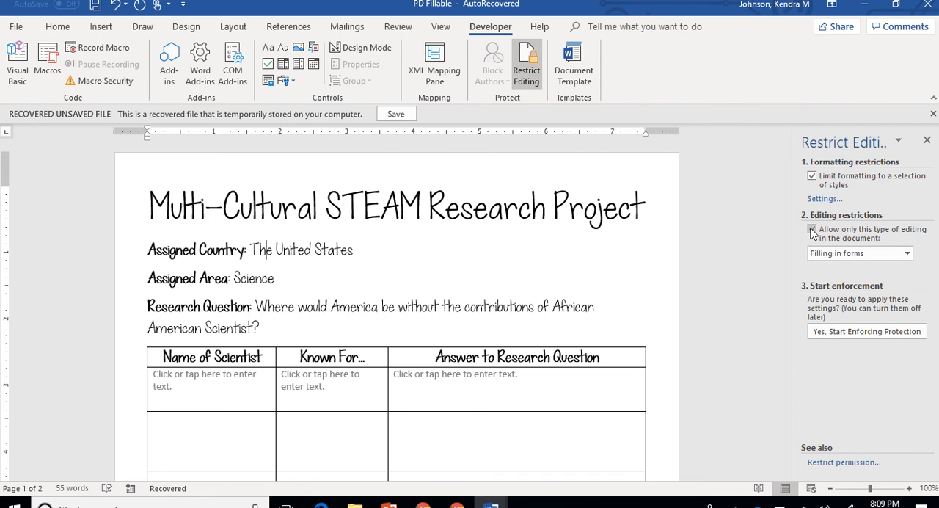
{"action": "left_click", "coordinate": [908, 255]}
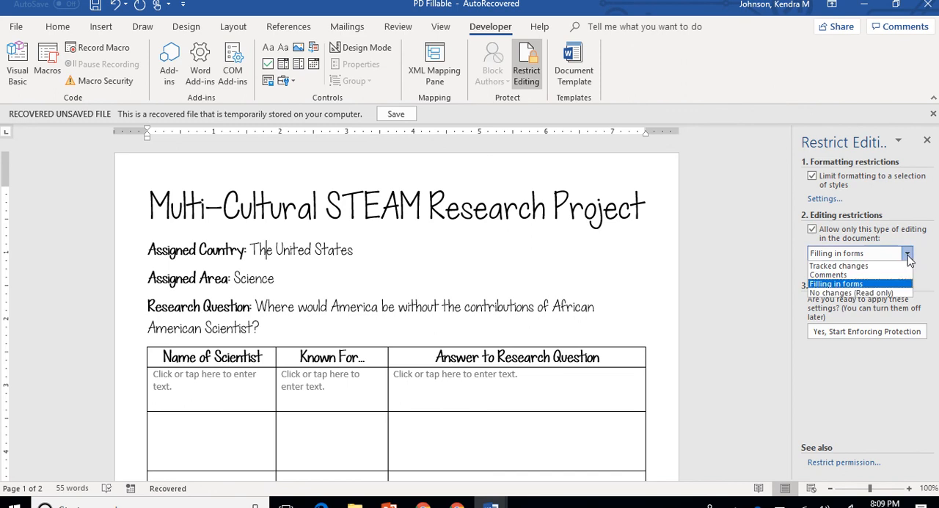
{"action": "left_click", "coordinate": [862, 284]}
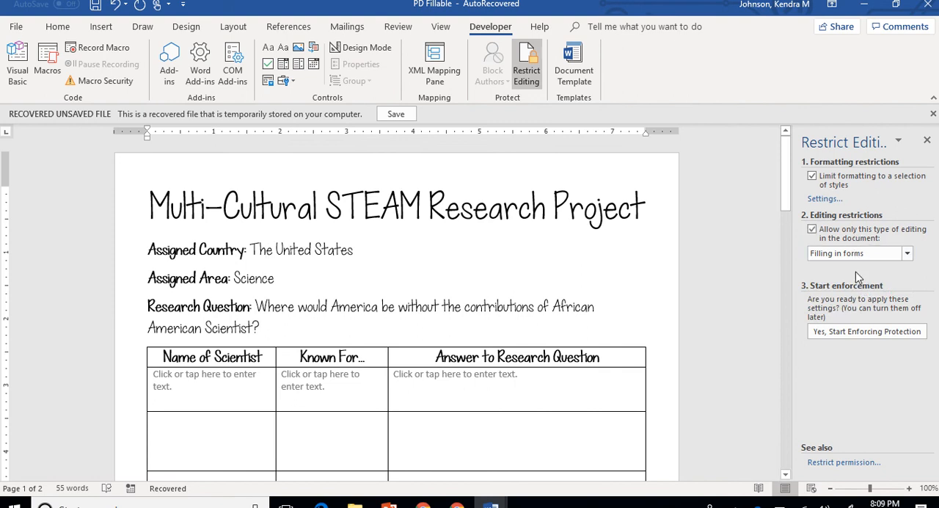
{"action": "left_click", "coordinate": [844, 337]}
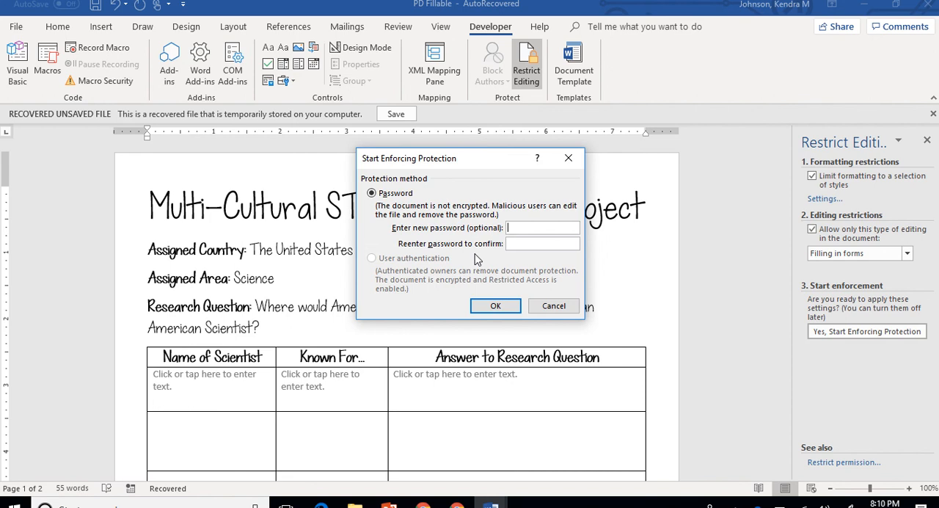
{"action": "left_click", "coordinate": [501, 306]}
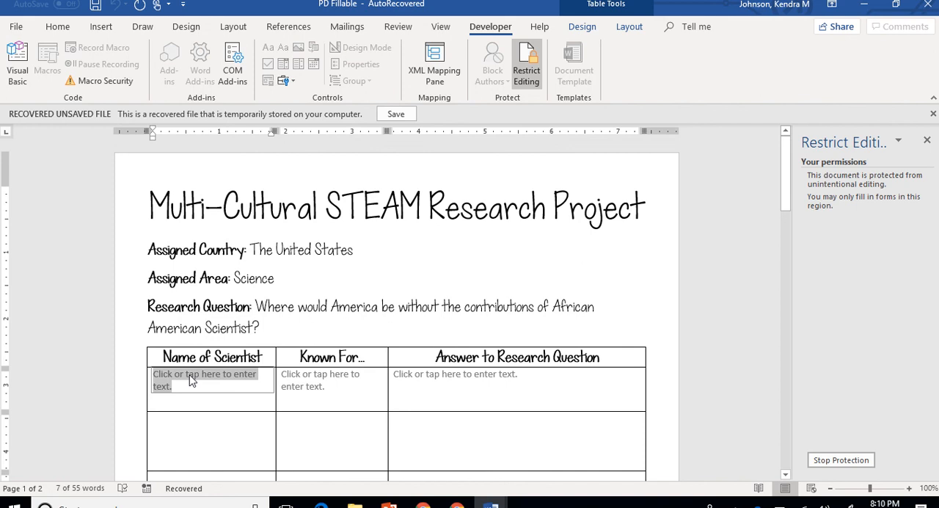
- Fill the first row's three form fields with "This is where I can type", "here" and "And here"
{"action": "type", "text": "Th"}
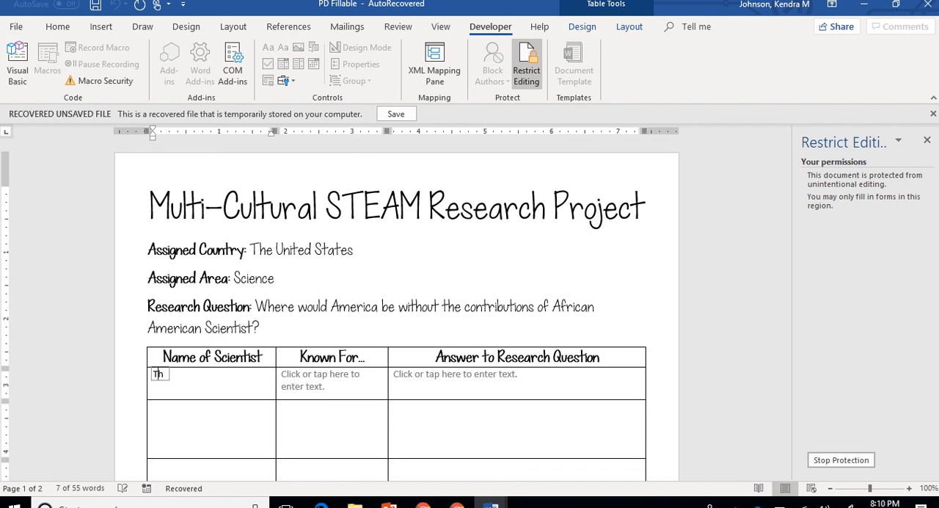
{"action": "type", "text": "is is "}
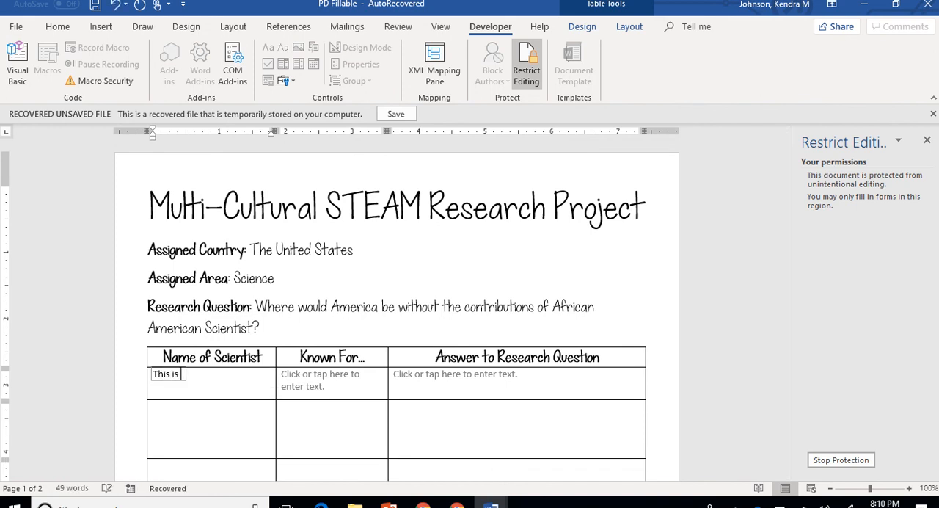
{"action": "type", "text": "where I can type"}
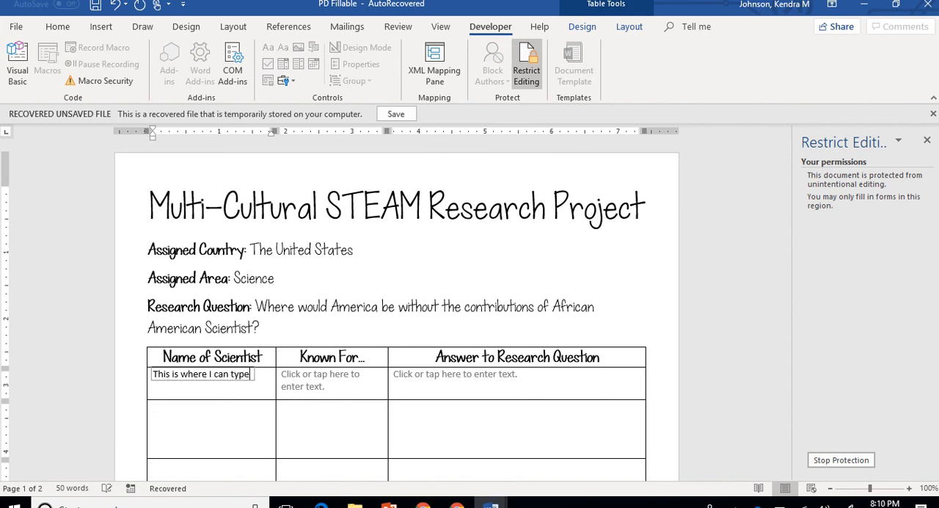
{"action": "left_click", "coordinate": [316, 378]}
{"action": "type", "text": "here"}
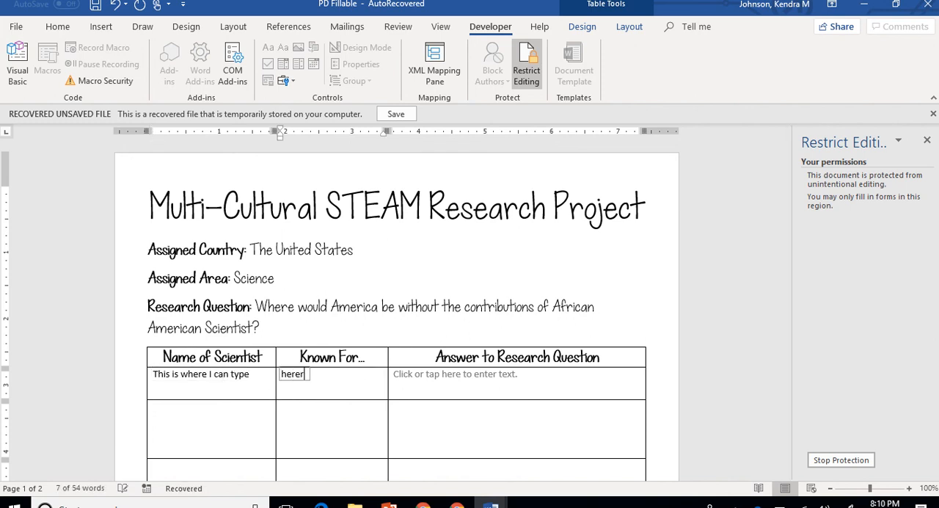
{"action": "left_click", "coordinate": [436, 376]}
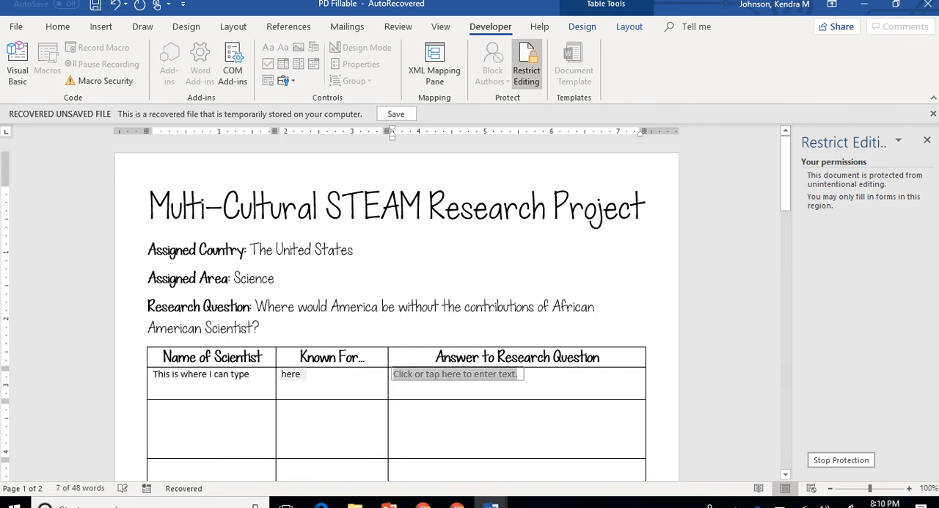
{"action": "type", "text": "And here"}
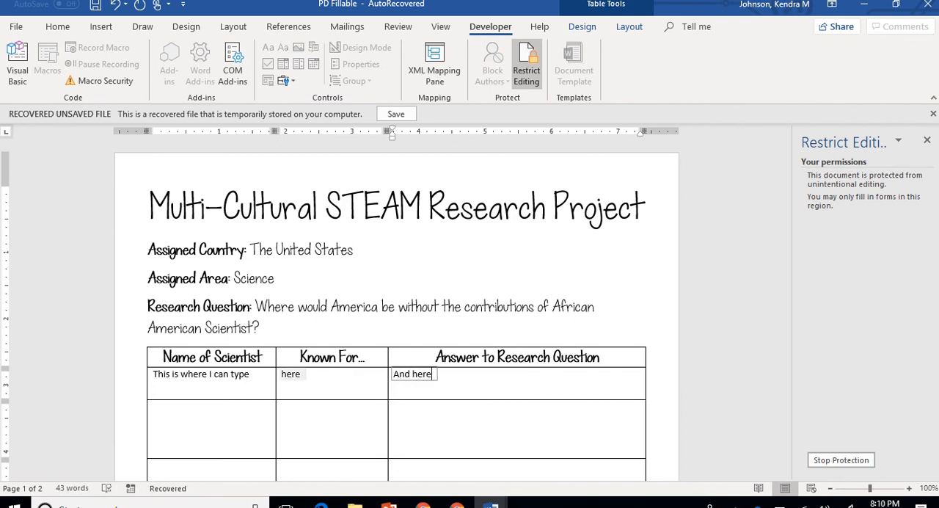
- Test where the cursor can be placed in the first two table rows of the protected form
{"action": "left_click", "coordinate": [237, 439]}
{"action": "left_click", "coordinate": [480, 426]}
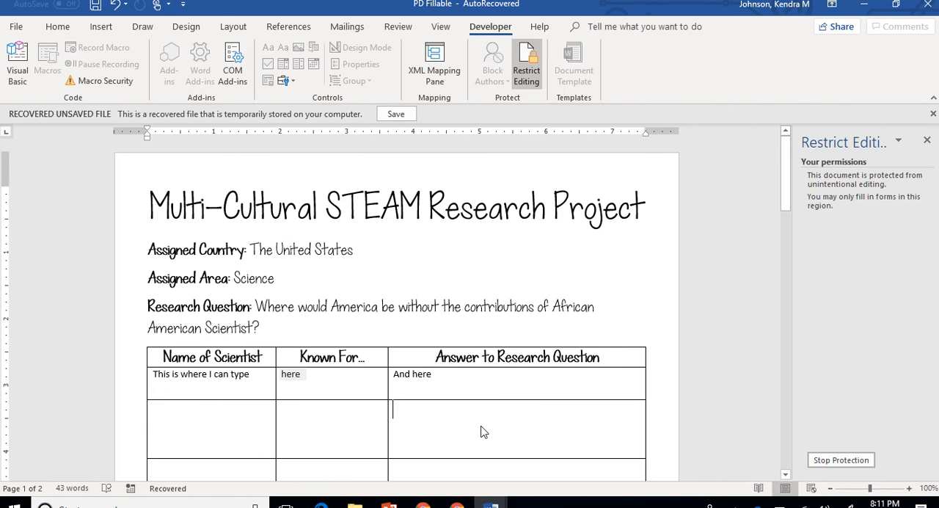
{"action": "left_click", "coordinate": [440, 389]}
{"action": "left_click", "coordinate": [355, 390]}
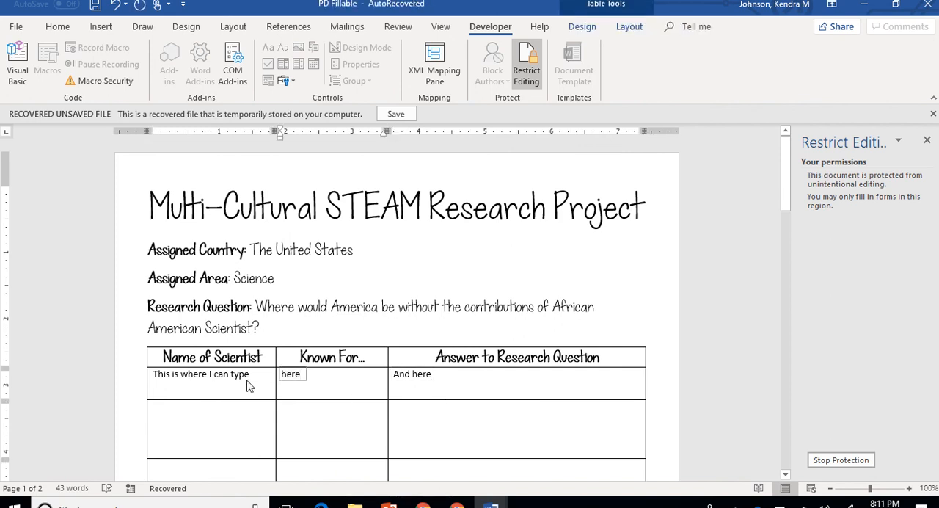
{"action": "left_click", "coordinate": [250, 424]}
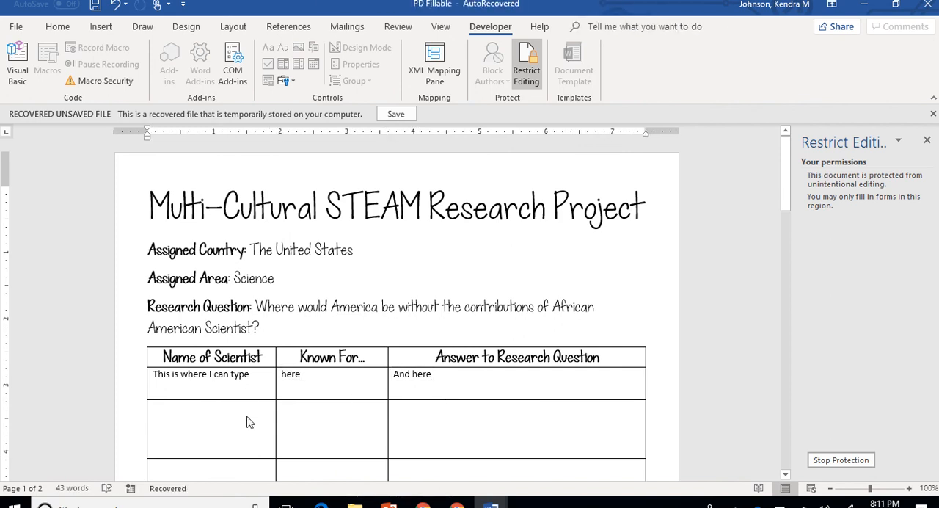
{"action": "left_click", "coordinate": [430, 378]}
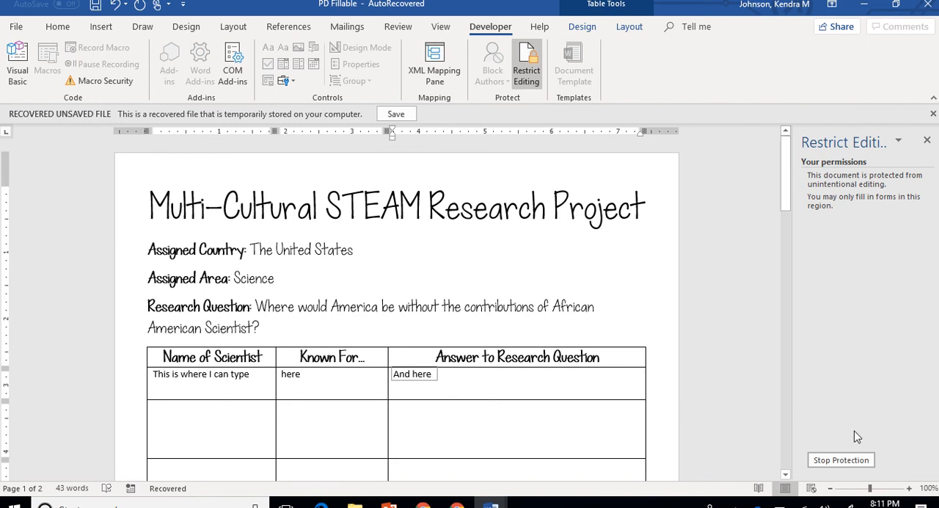
- Stop the document protection and test editing the research question by adding stray letters inside "America" and deleting them
{"action": "left_click", "coordinate": [857, 459]}
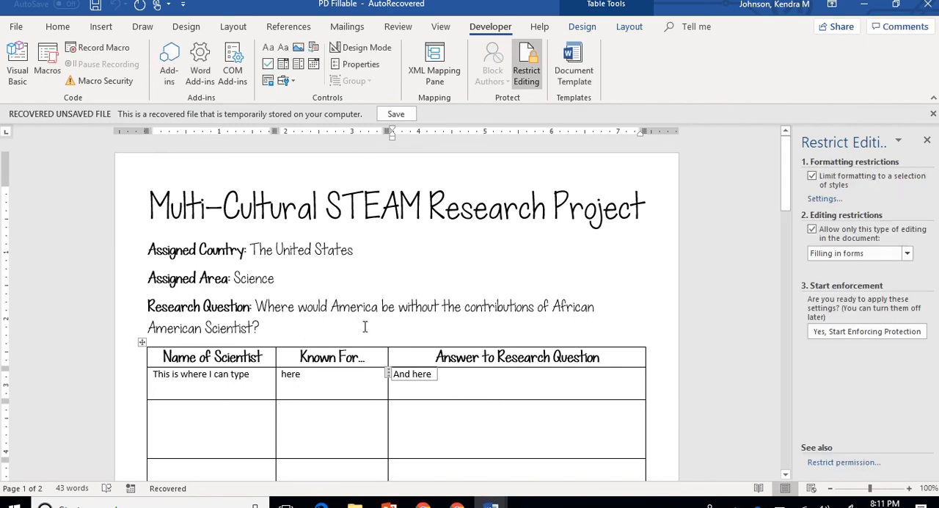
{"action": "left_click", "coordinate": [353, 307]}
{"action": "type", "text": "jjhfg"}
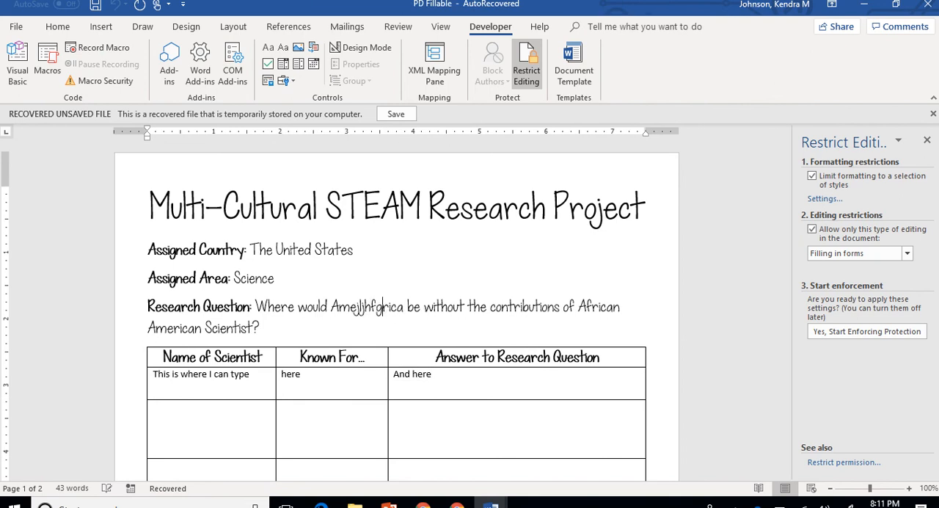
{"action": "type", "text": "hk"}
{"action": "key", "text": "BackSpace"}
{"action": "key", "text": "BackSpace"}
{"action": "key", "text": "BackSpace"}
{"action": "key", "text": "BackSpace"}
{"action": "key", "text": "BackSpace"}
{"action": "key", "text": "BackSpace"}
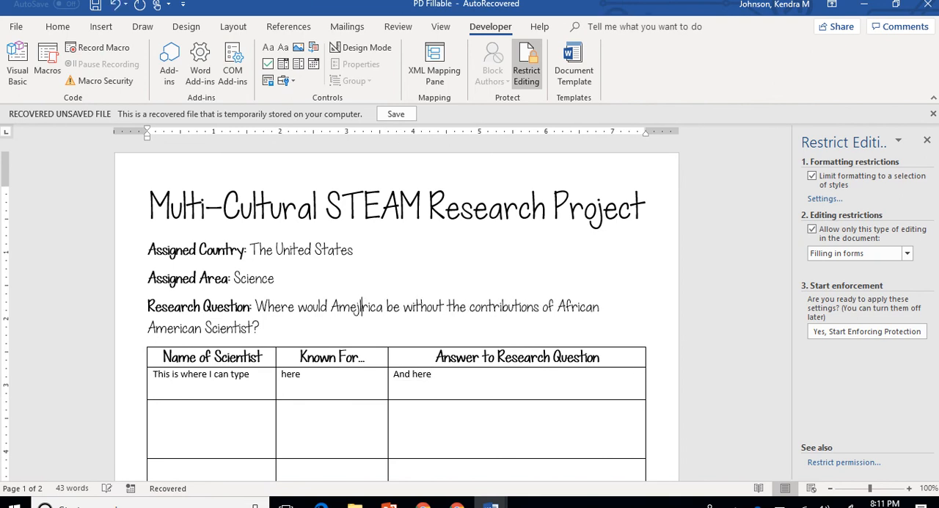
{"action": "key", "text": "BackSpace"}
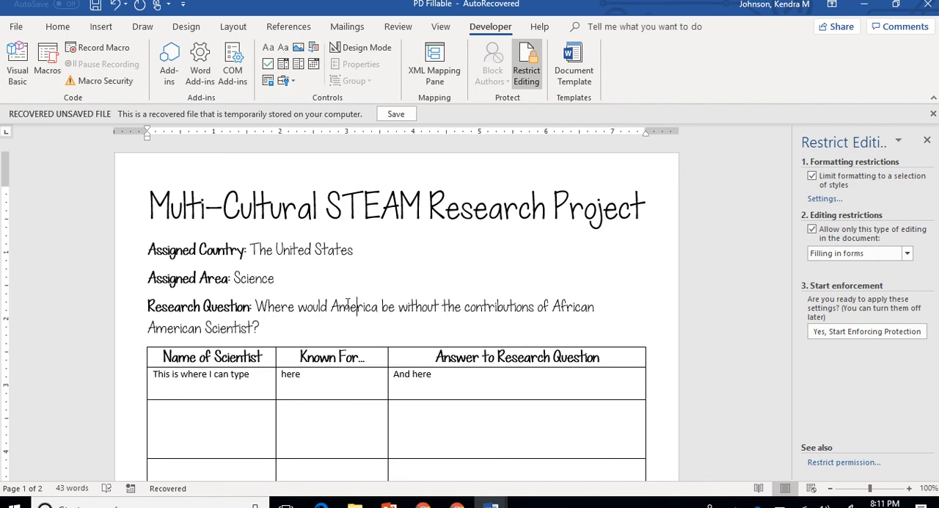